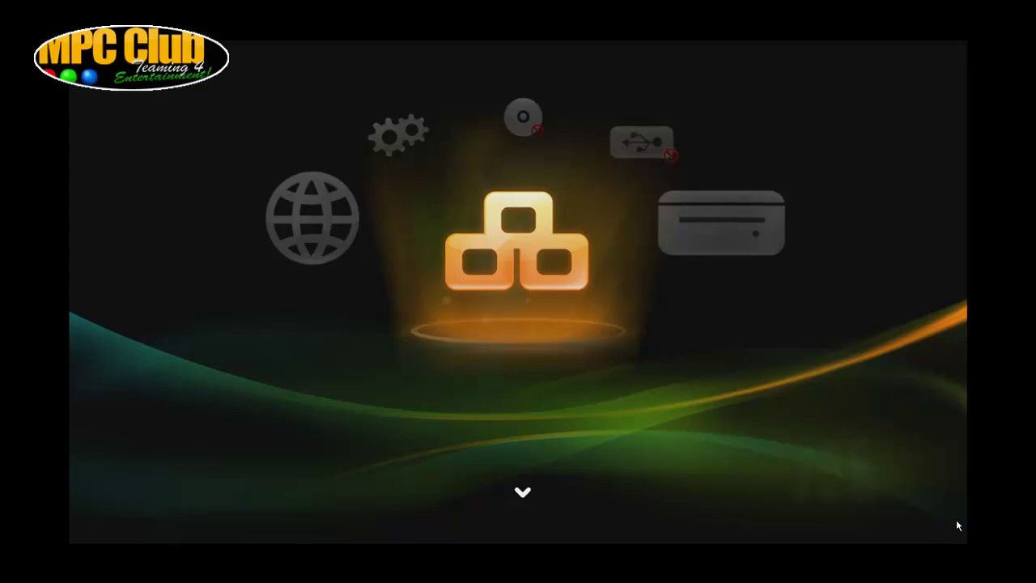
Open the Network Share page of the media player's setup
key("Return")
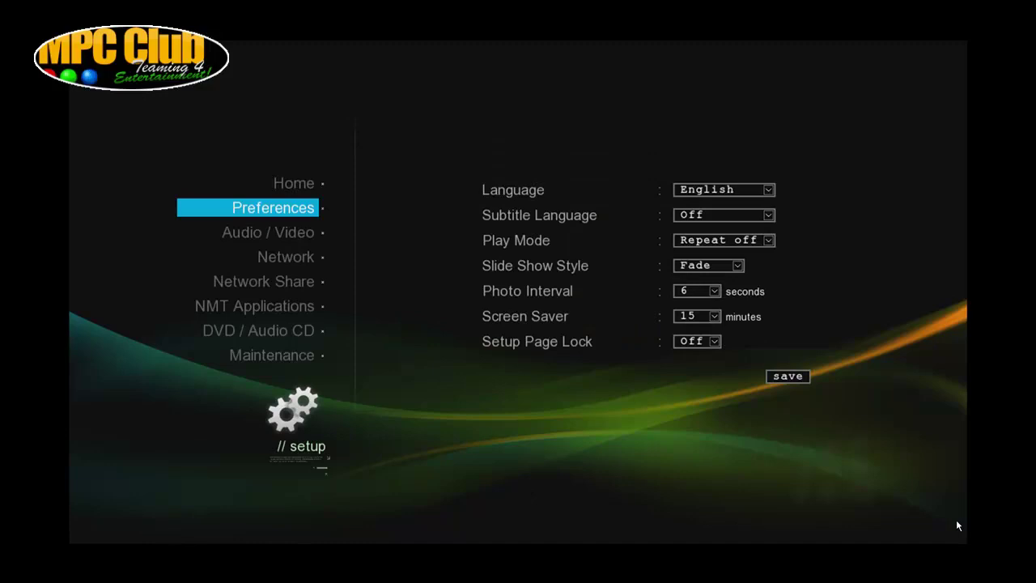
key("Down")
key("Down")
key("Down")
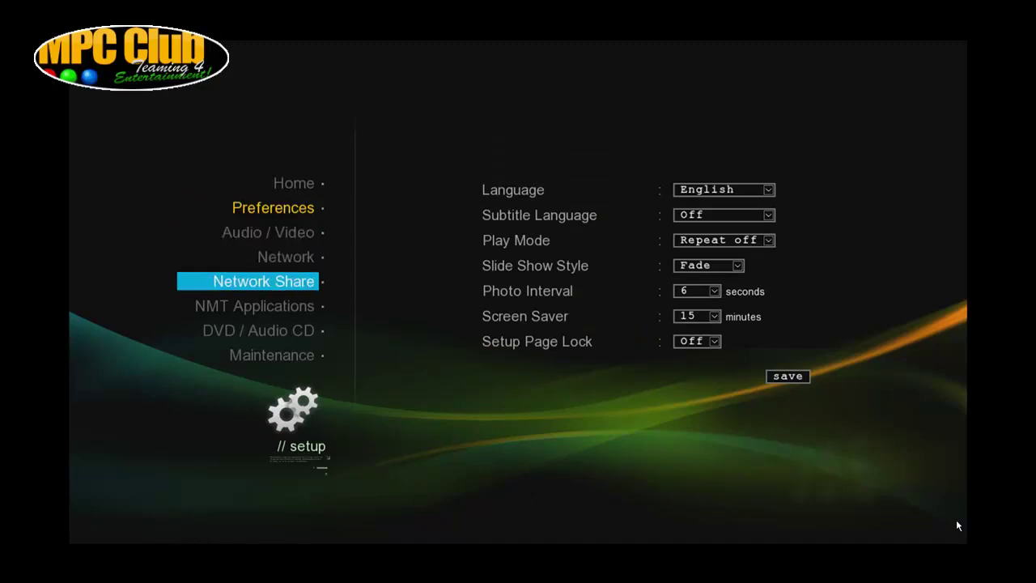
key("Return")
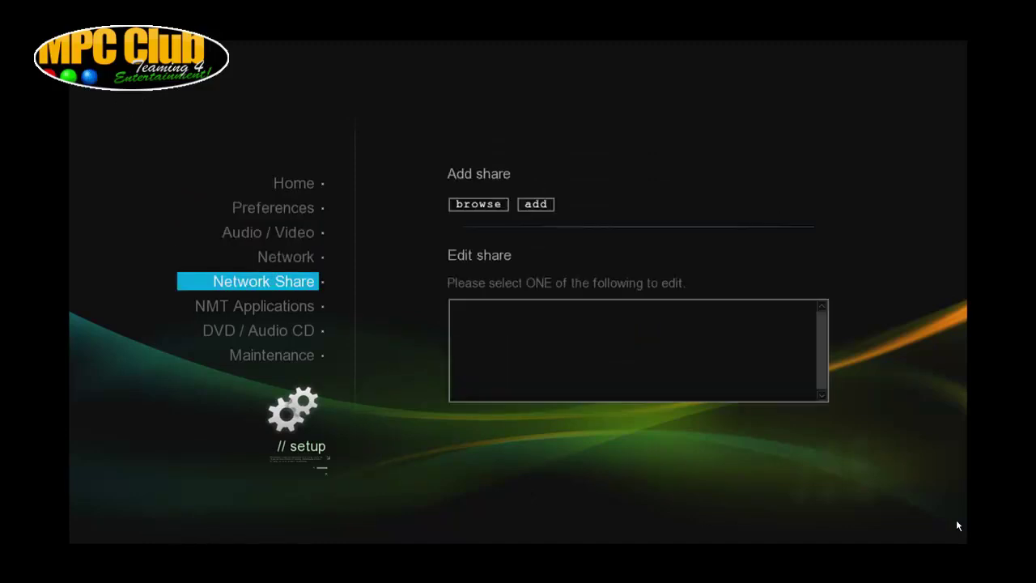
Browse for a share to add and list the hosts under NFS Server
key("Right")
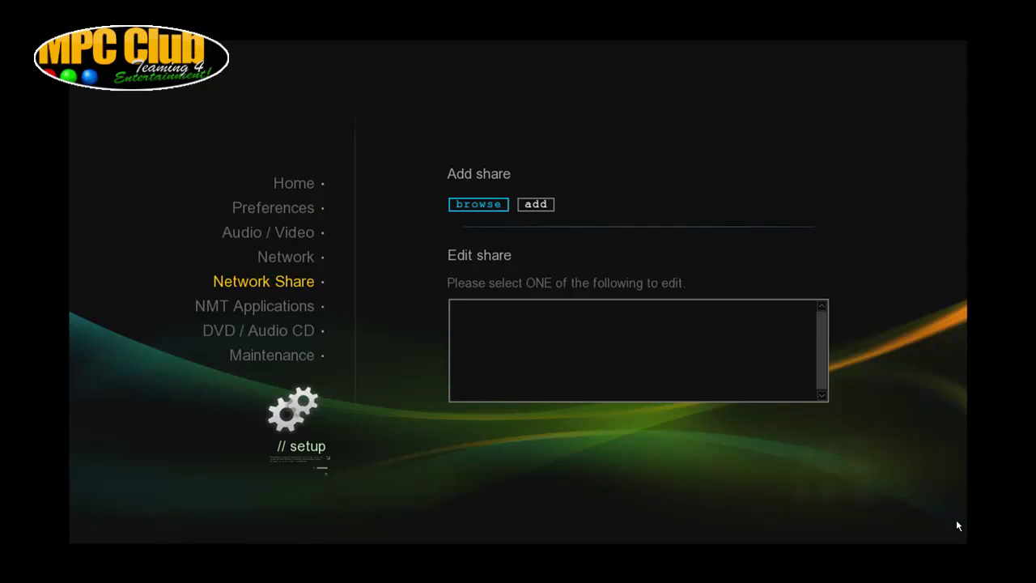
key("Return")
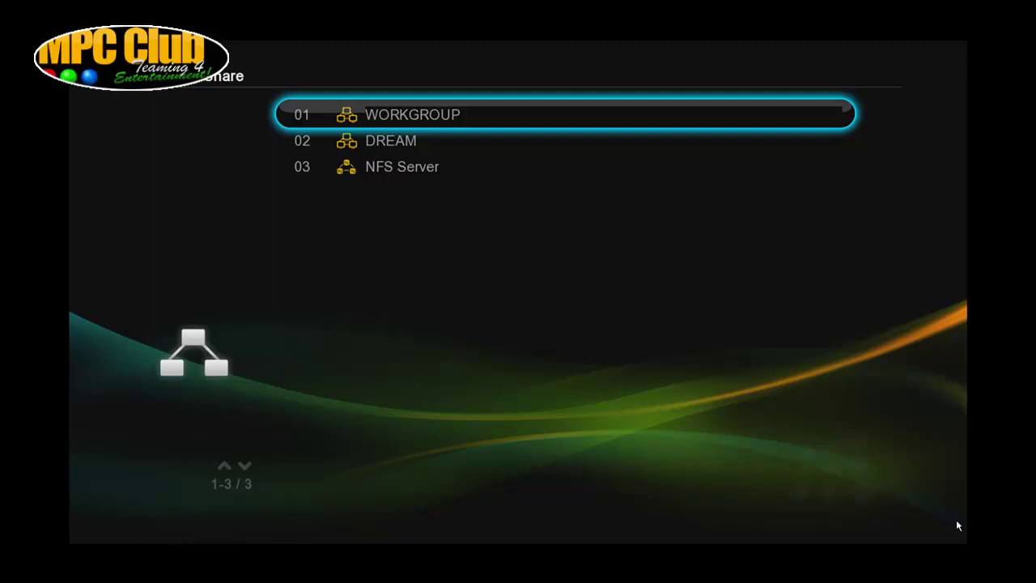
key("Down")
key("Down")
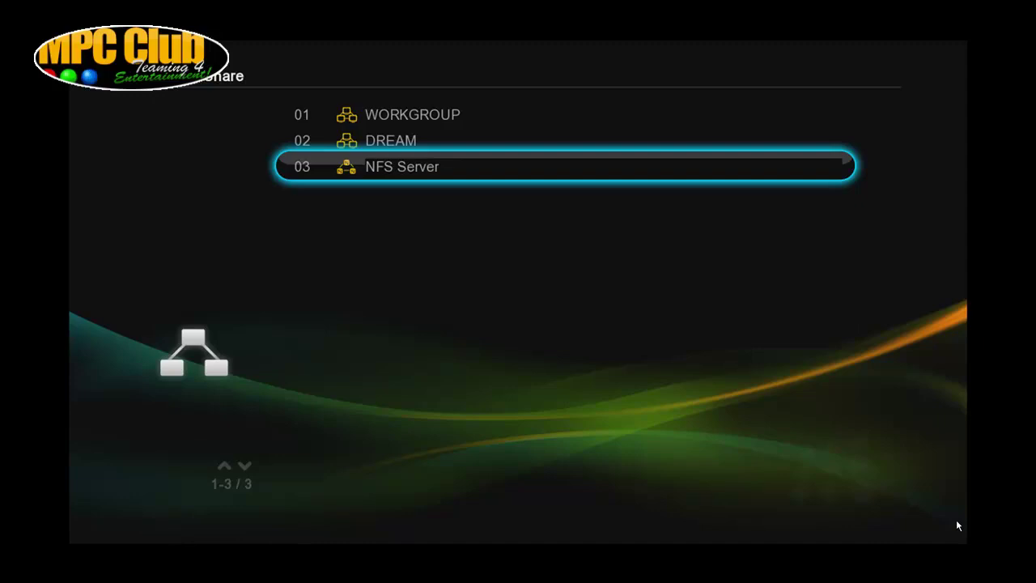
key("Return")
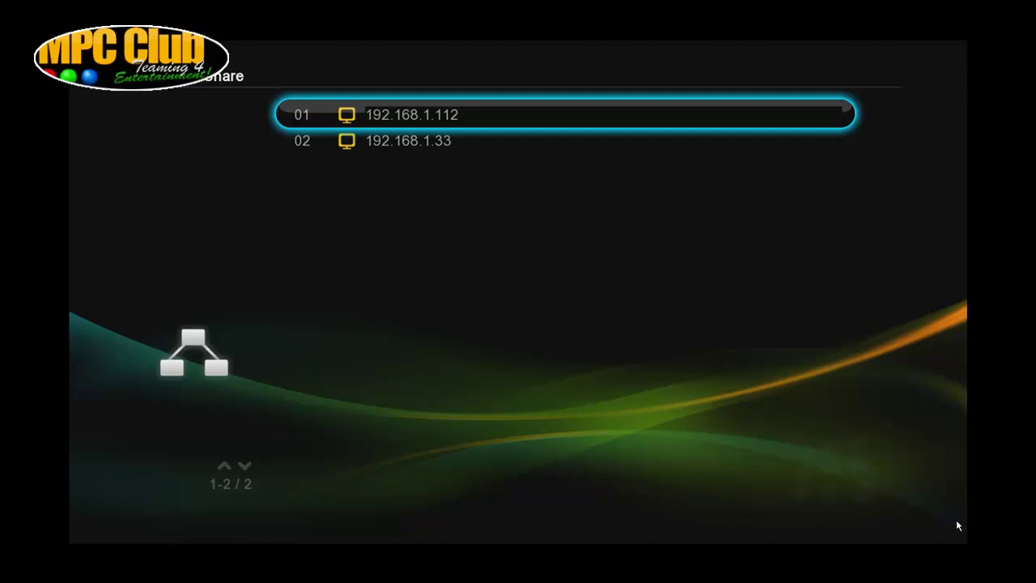
Choose the /mpedia share on host 192.168.1.112 as the share to add
key("Return")
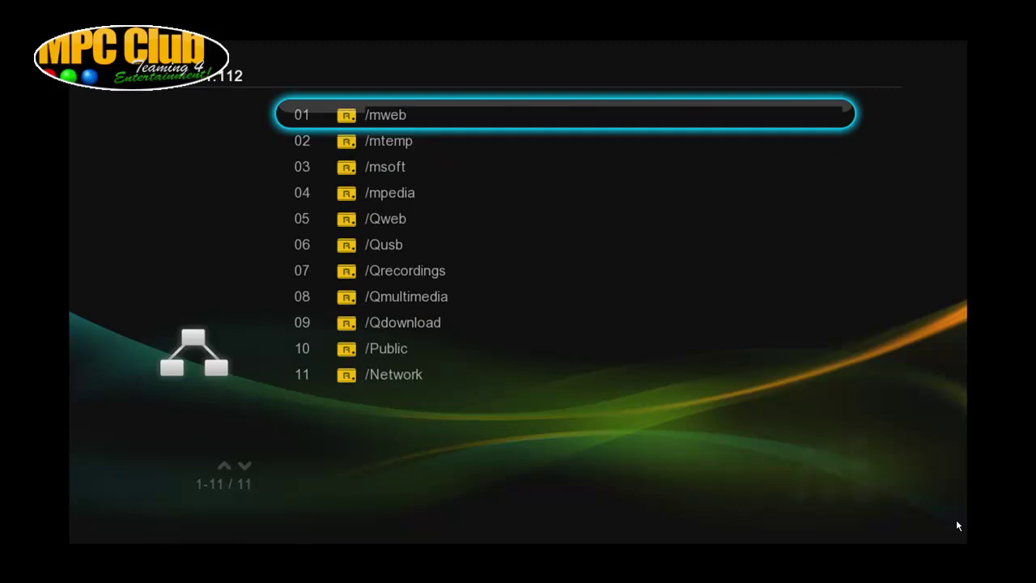
key("Down")
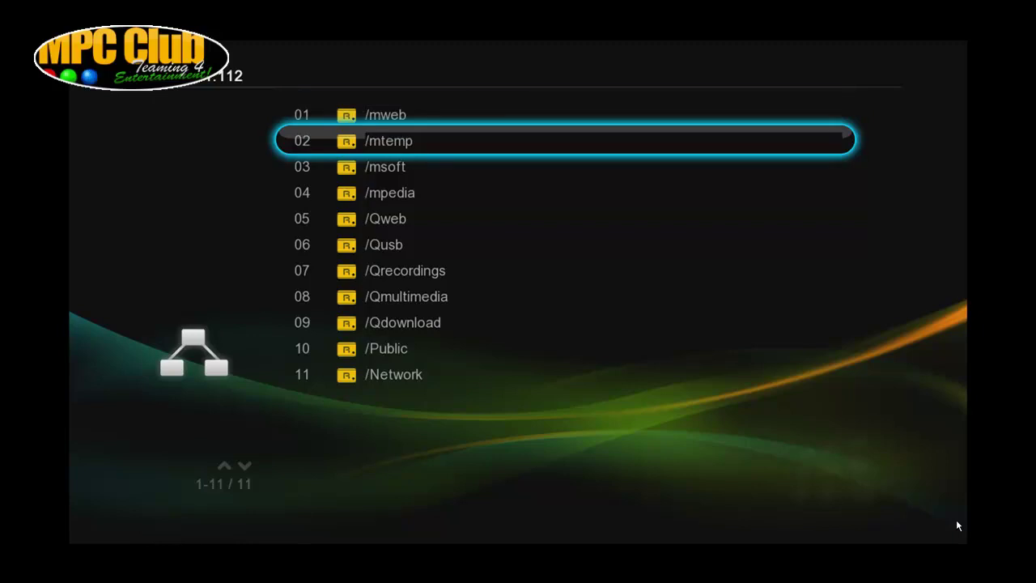
key("Down")
key("Down")
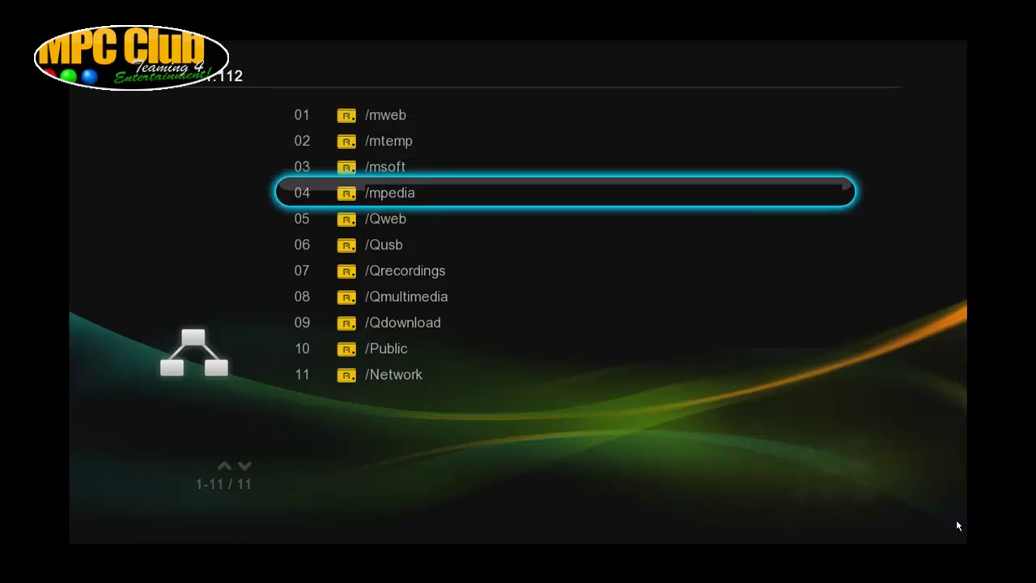
key("Return")
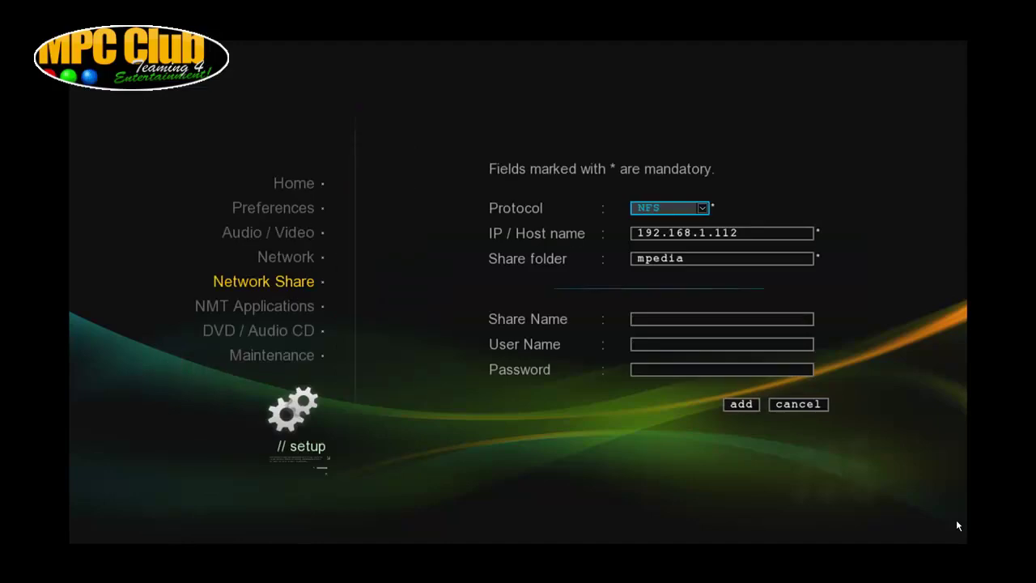
Add the NFS share mpedia on 192.168.1.112, leaving the share name, user name and password empty
key("Down")
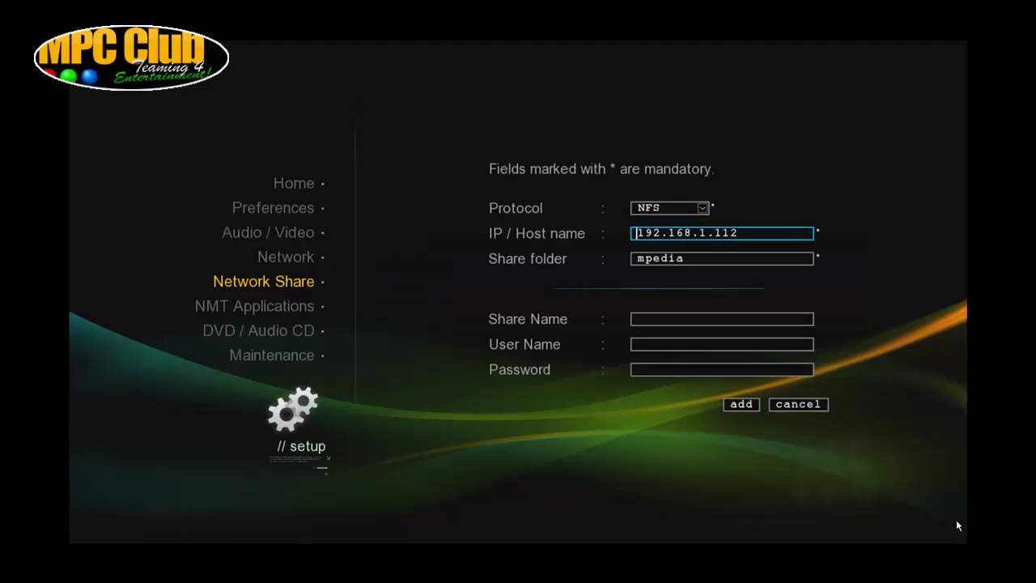
key("End")
key("Down")
key("End")
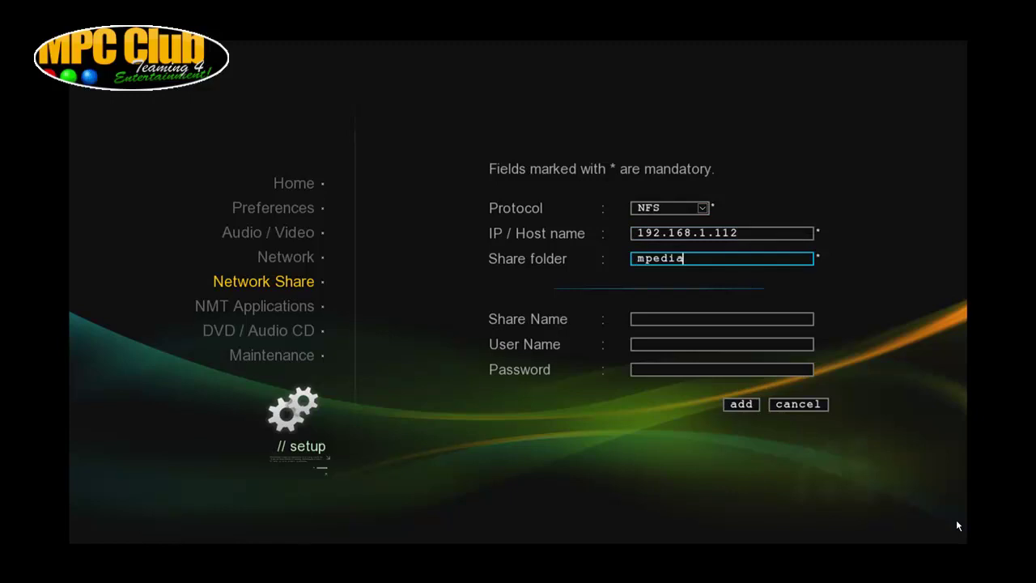
key("Down")
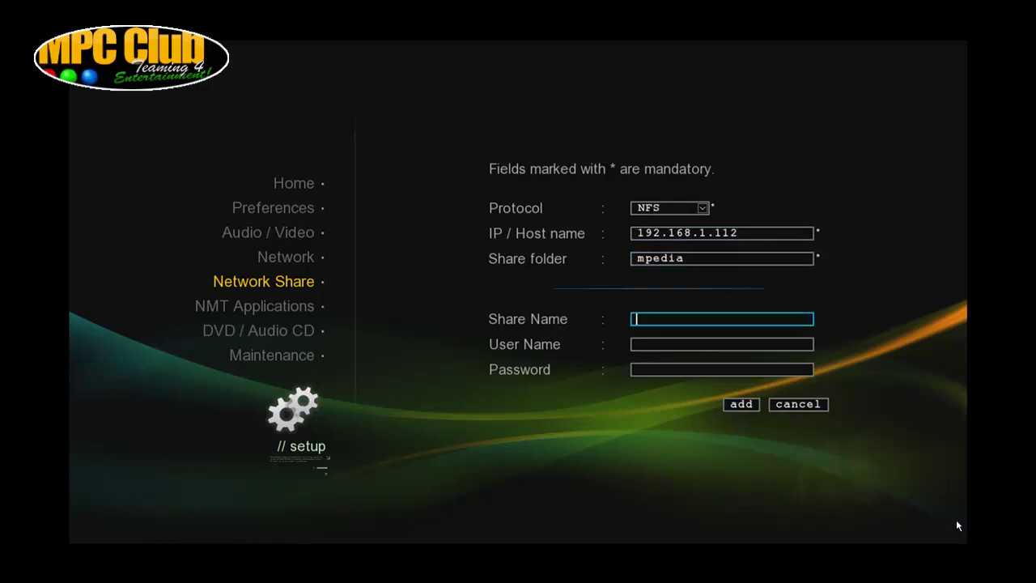
key("Down")
key("Down")
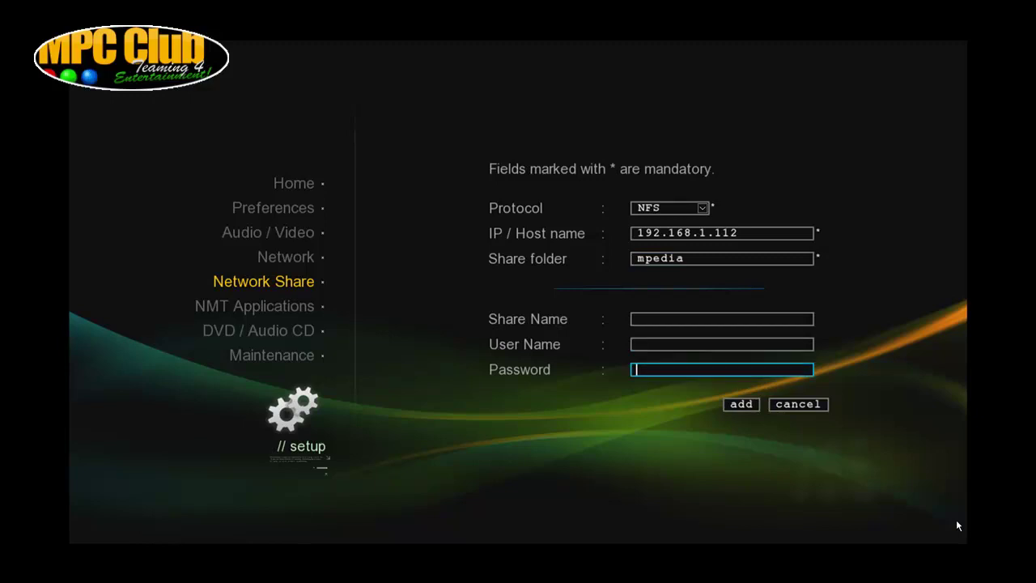
key("Down")
key("Return")
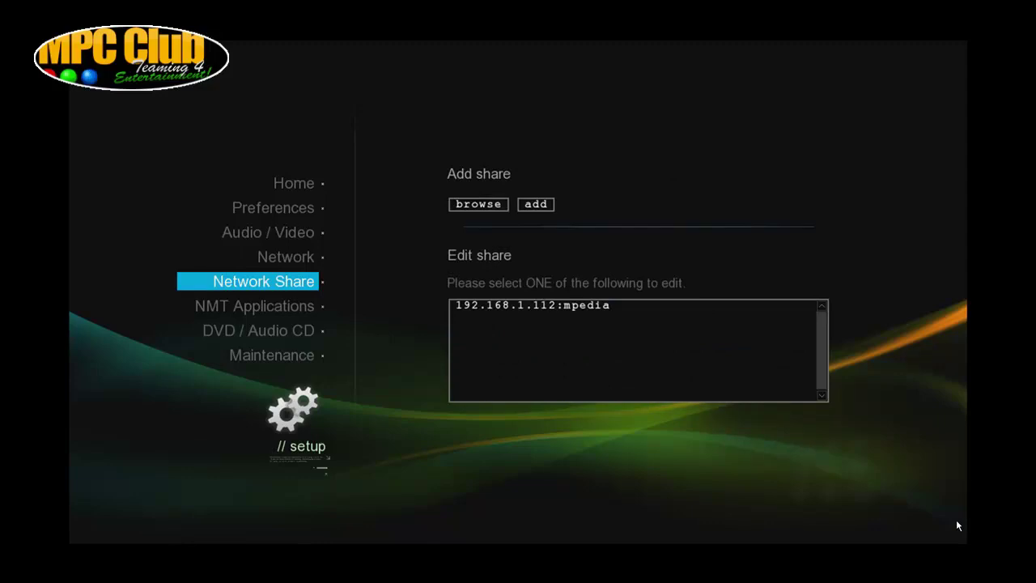
Return to the home screen and open the network share 192.168.1.112:mpedia to look through its folders
key("Return")
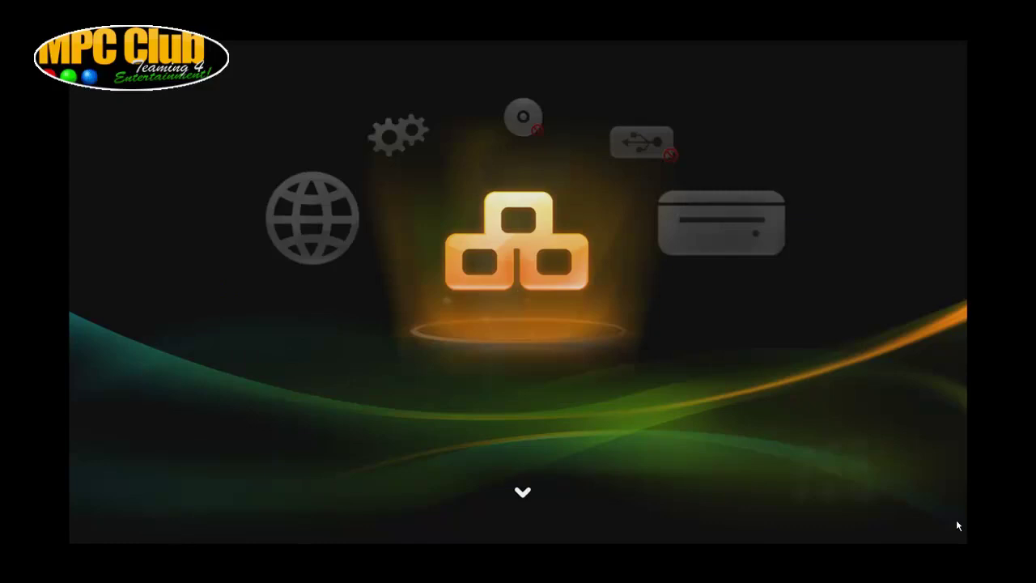
key("Down")
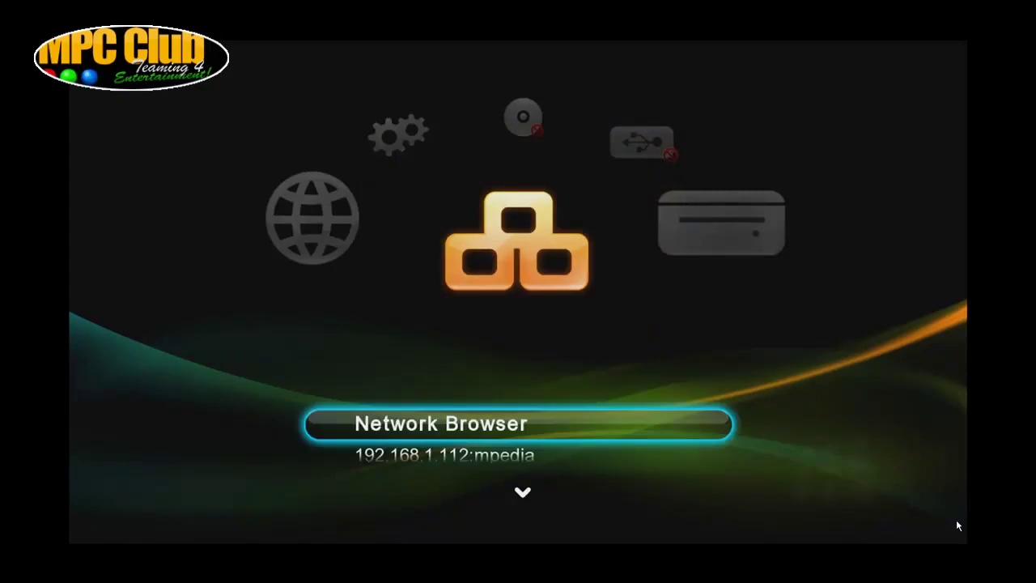
key("Down")
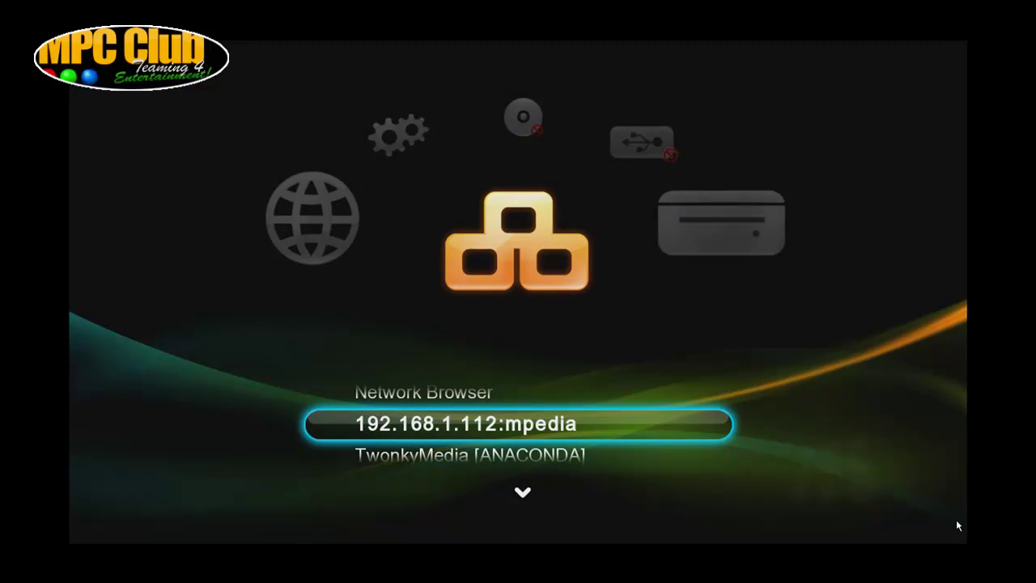
key("Return")
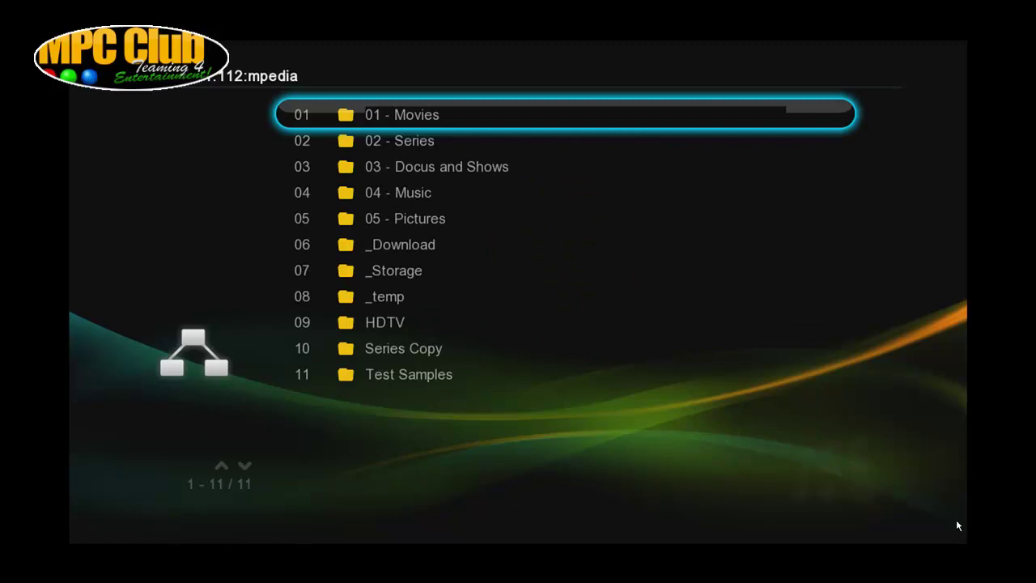
key("Down")
key("Down")
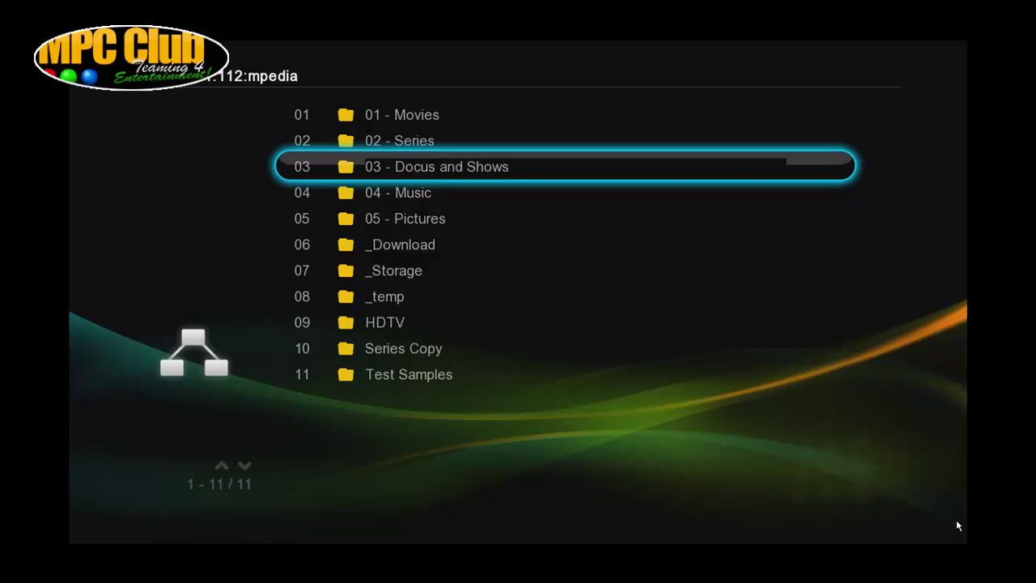
Leave the opened share and go back to the Network Share page in setup
key("s")
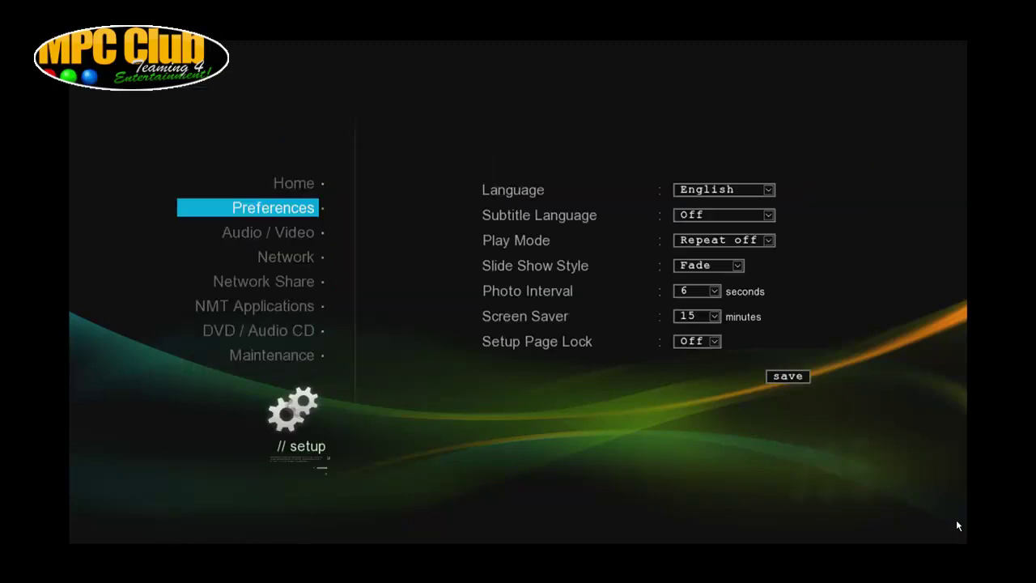
key("Down")
key("Down")
key("Down")
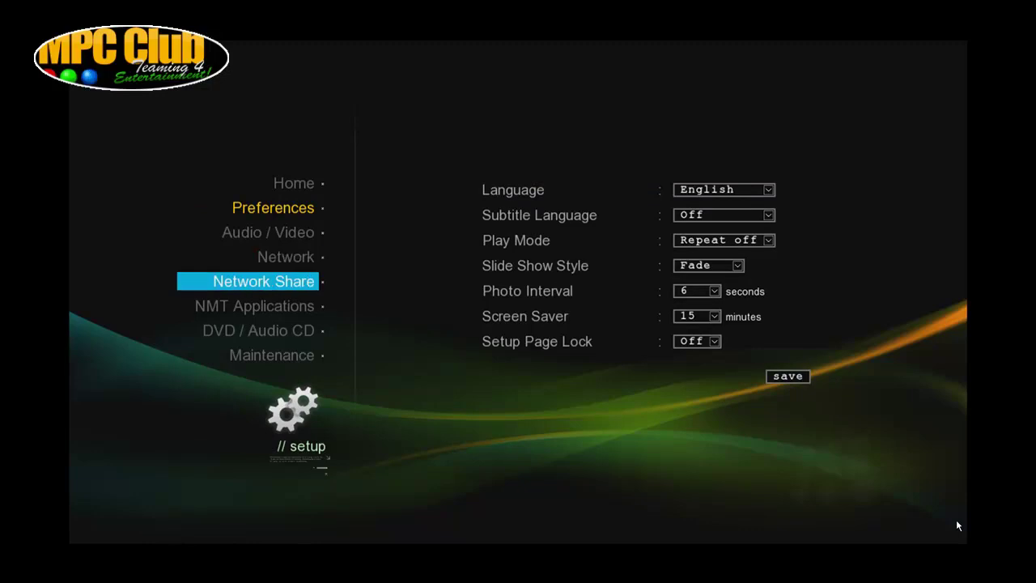
key("Return")
Browse the WORKGROUP network for host ANACONDA and choose its mpedia share to add
key("Right")
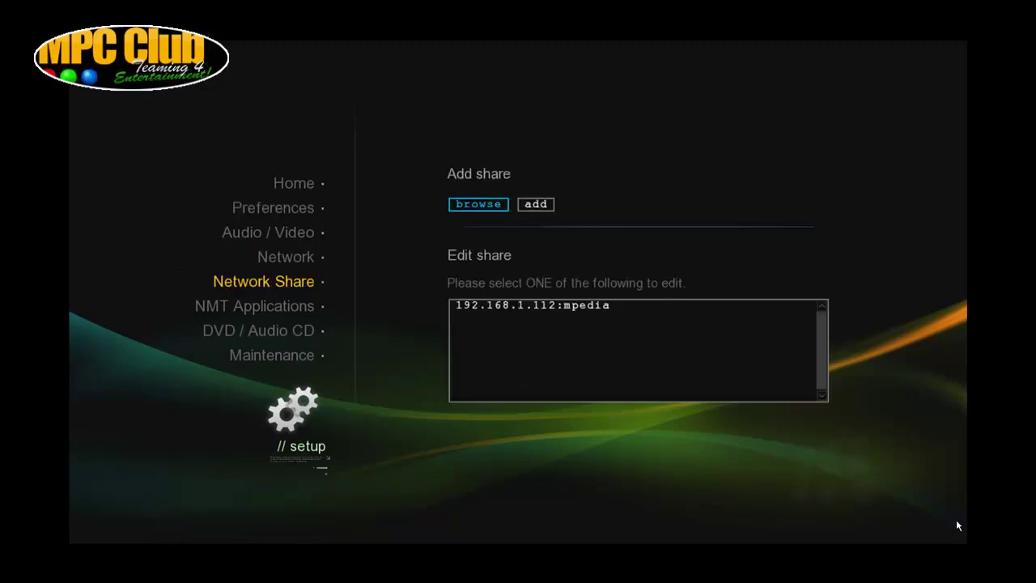
key("Return")
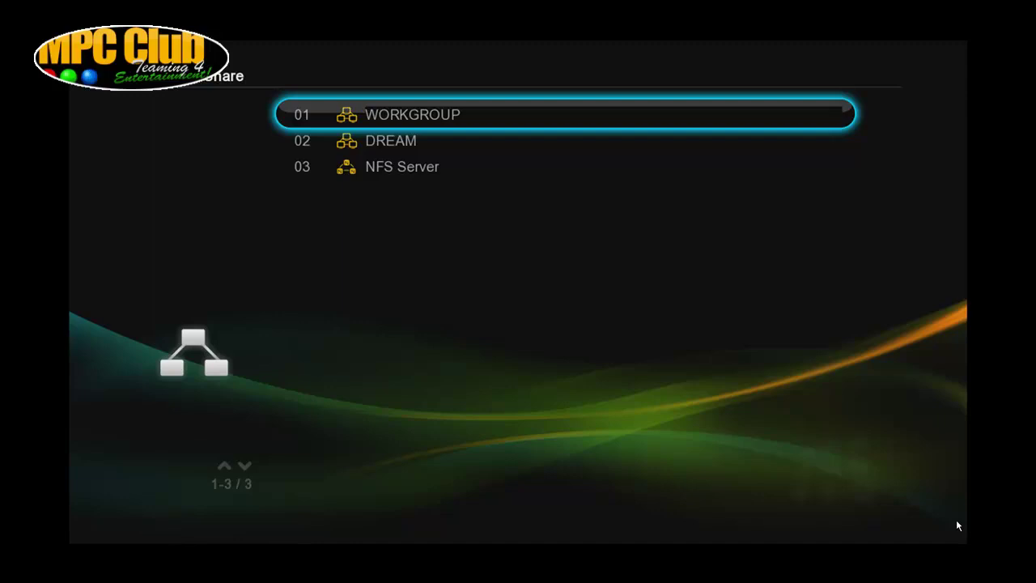
key("Down")
key("Down")
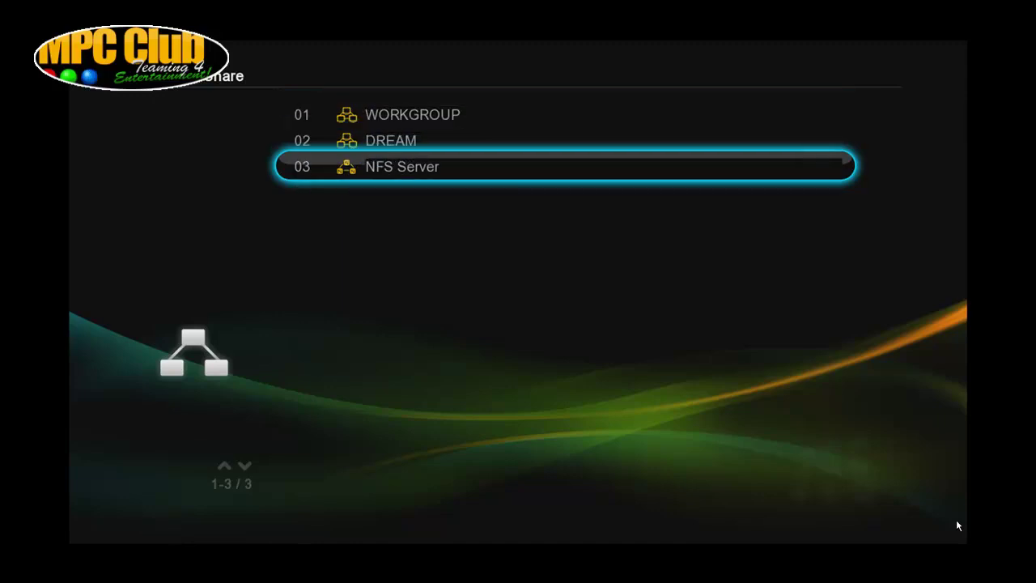
key("Up")
key("Up")
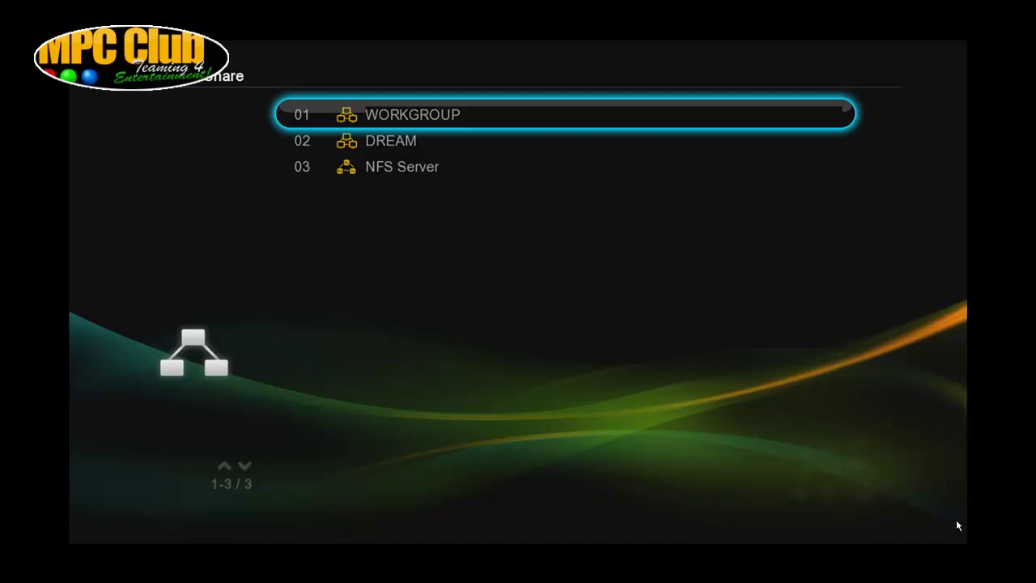
key("Return")
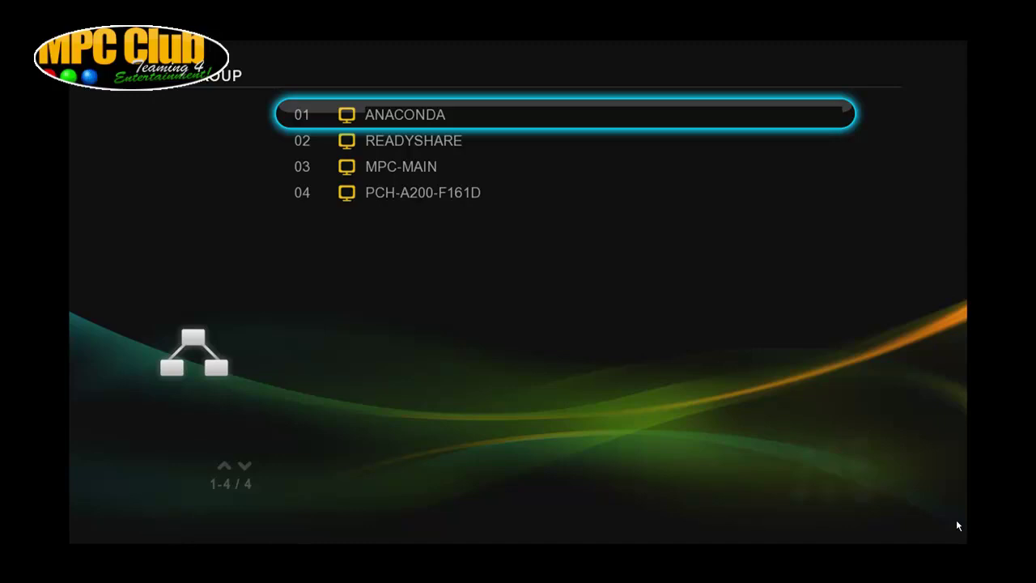
key("Return")
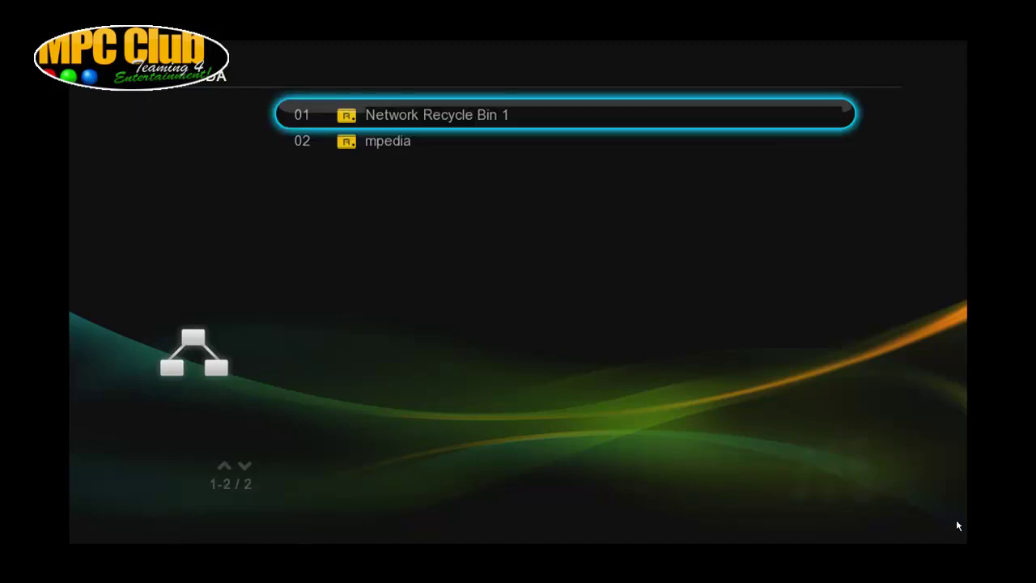
key("Down")
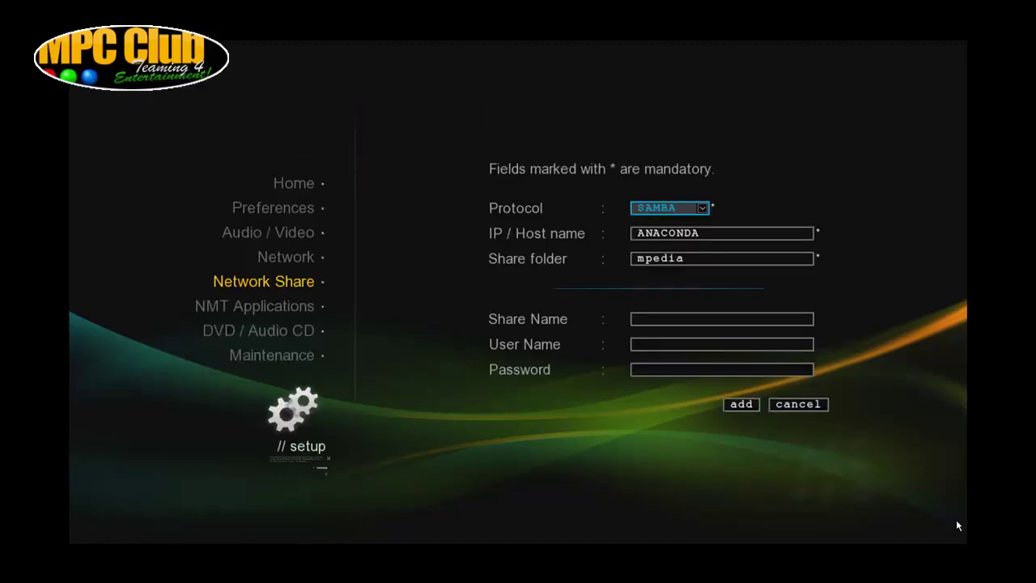
Add the SAMBA share mpedia on ANACONDA, leaving the share name, user name and password empty
key("Down")
key("End")
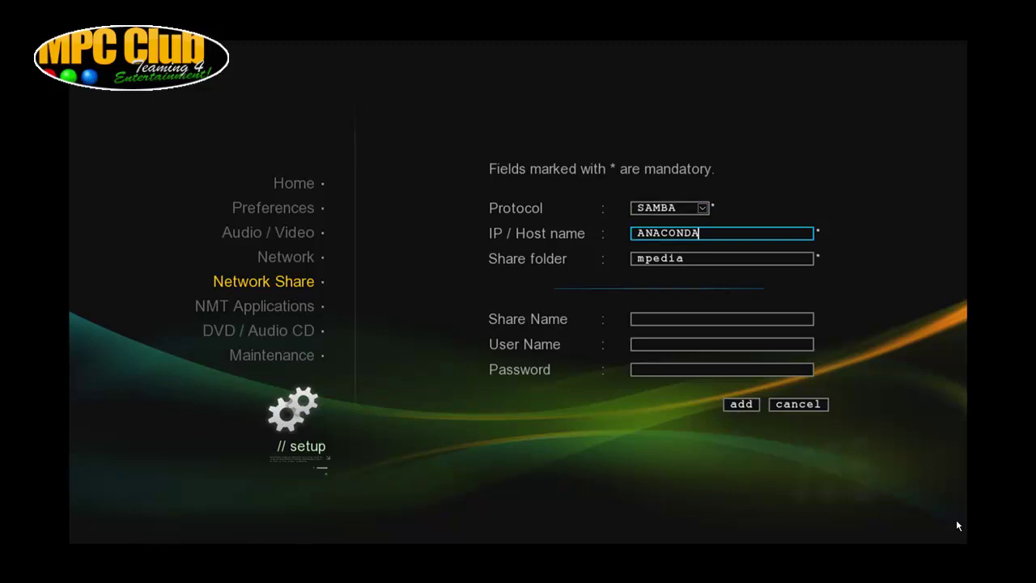
key("Down")
key("End")
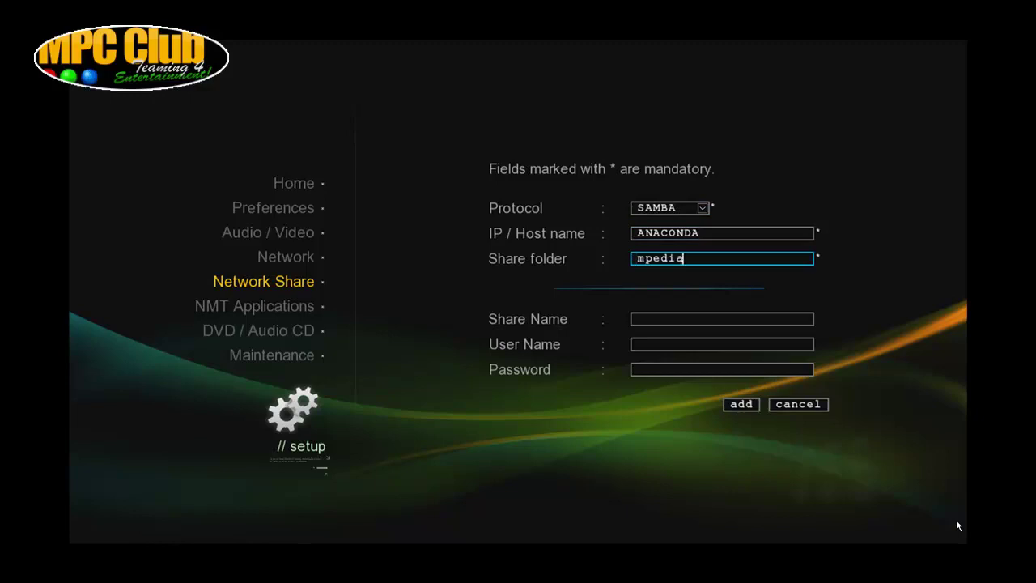
key("Down")
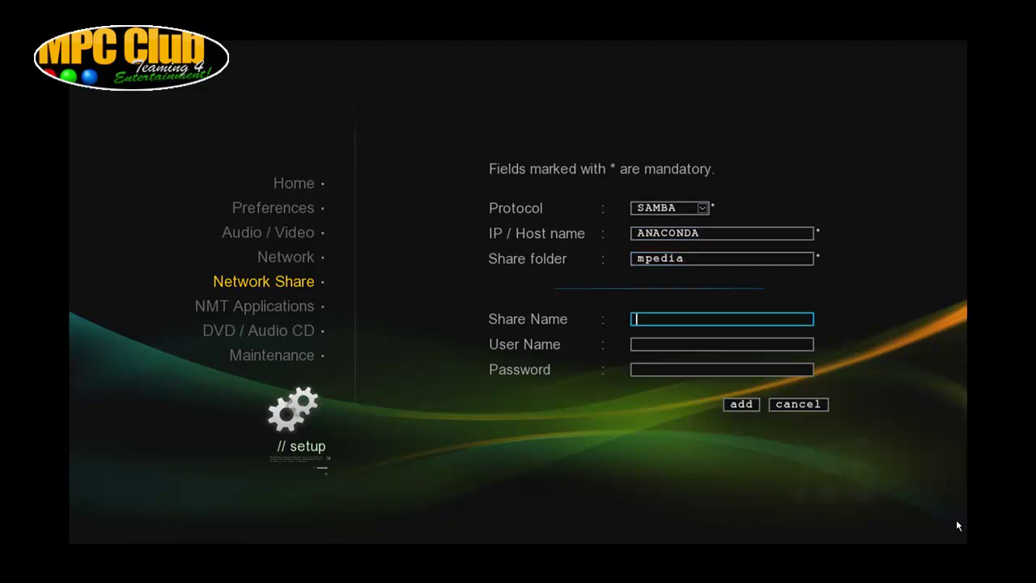
key("Down")
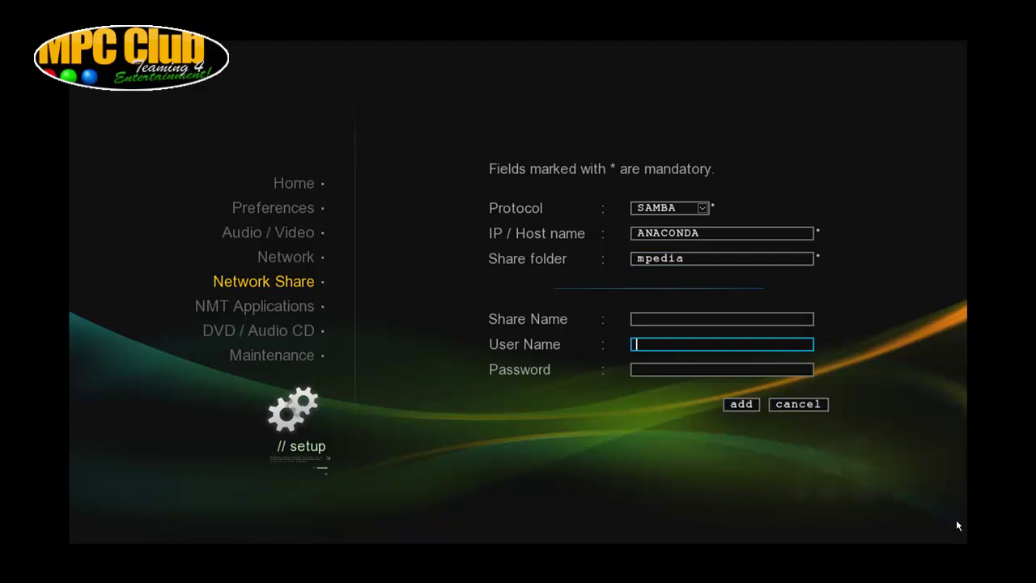
key("Down")
key("Down")
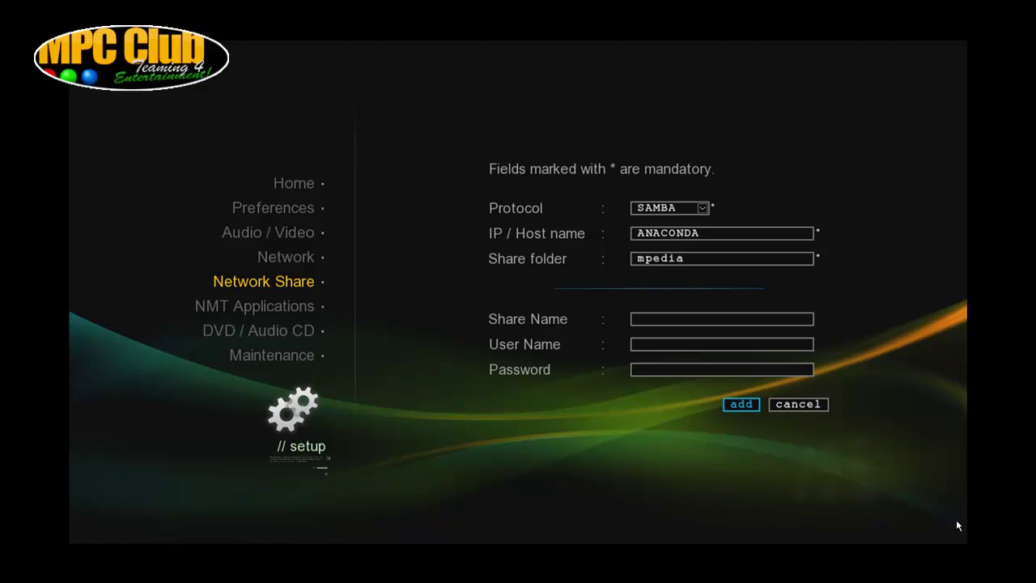
key("Return")
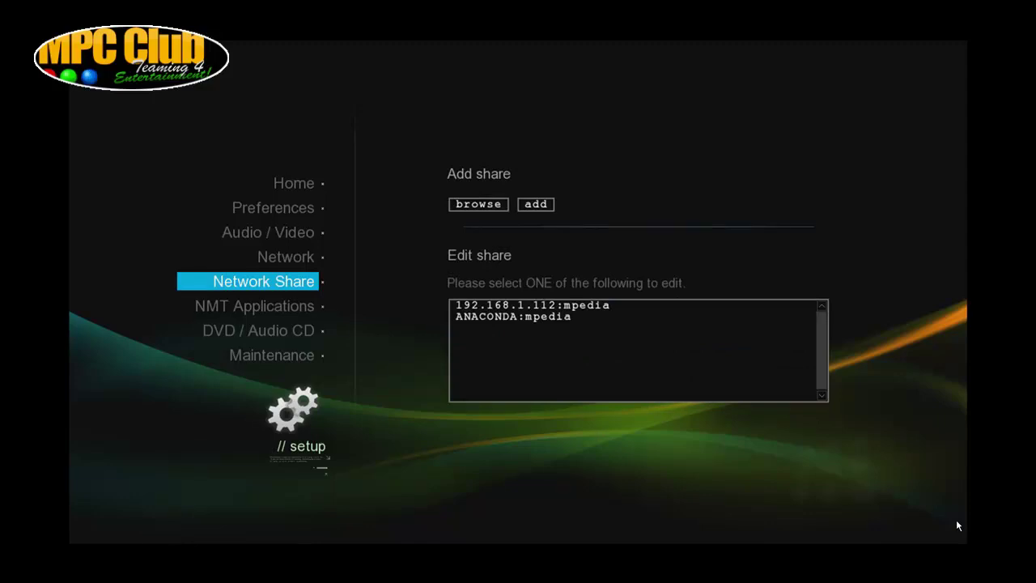
Return to the home screen and open the network share ANACONDA:mpedia
key("Return")
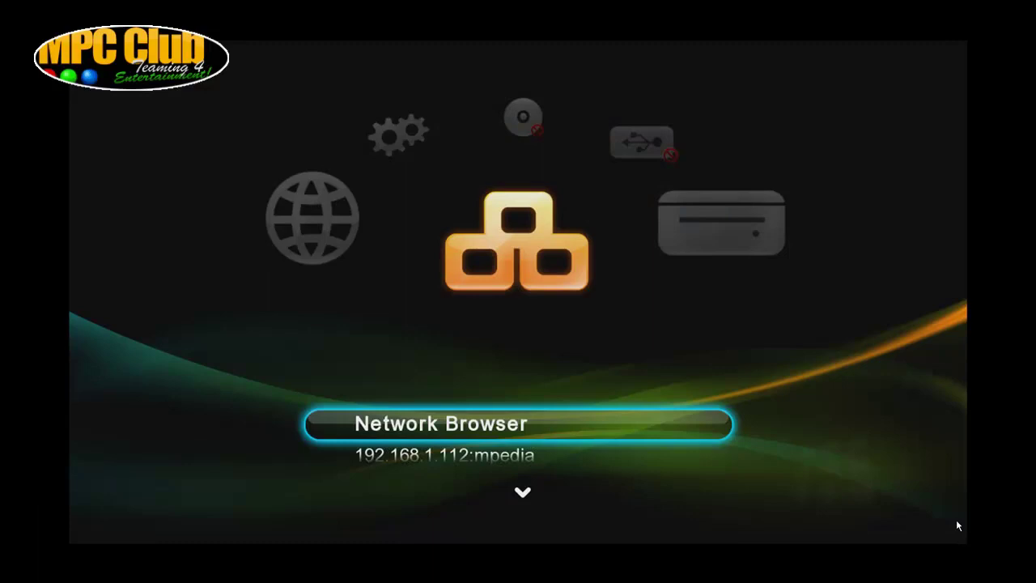
key("Down")
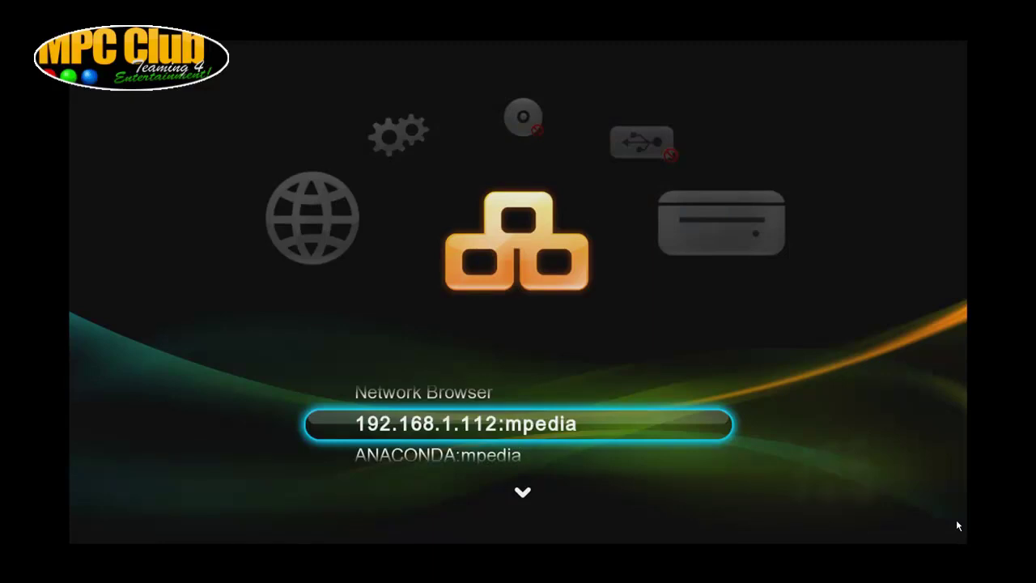
key("Down")
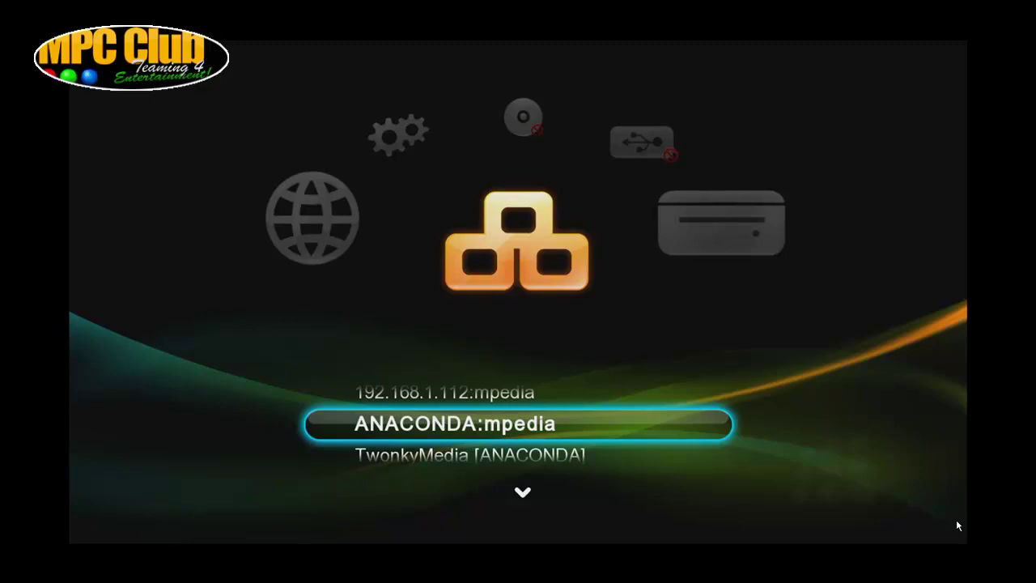
key("Return")
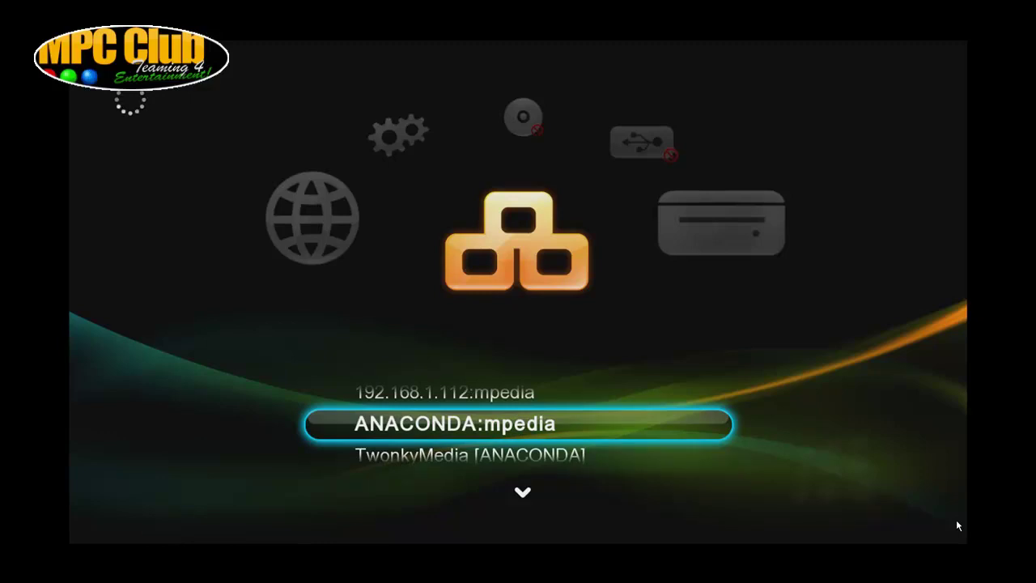